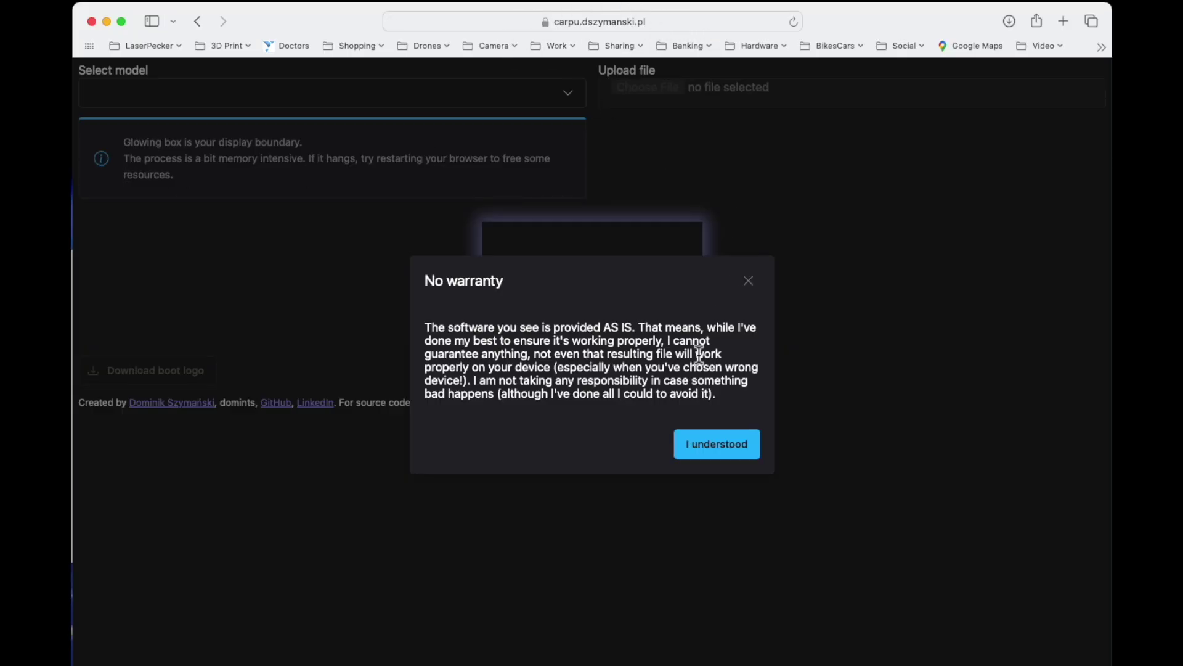
Dismiss the no-warranty notice and select the W502 head unit model.
left_click(730, 447)
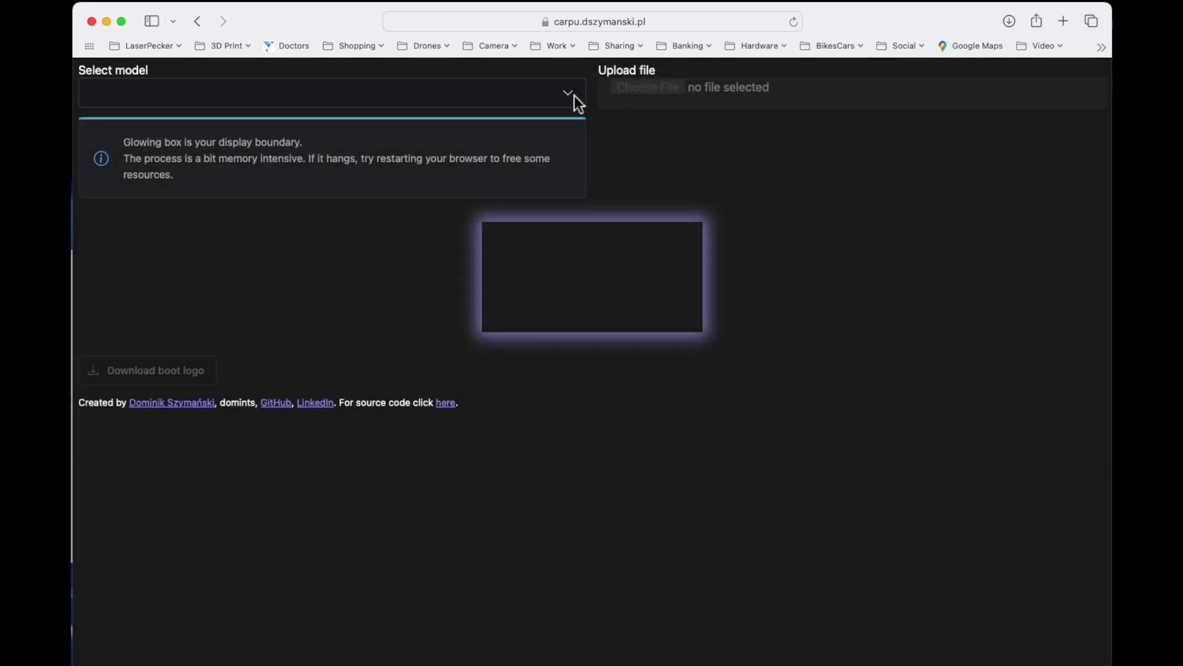
left_click(545, 98)
left_click(129, 135)
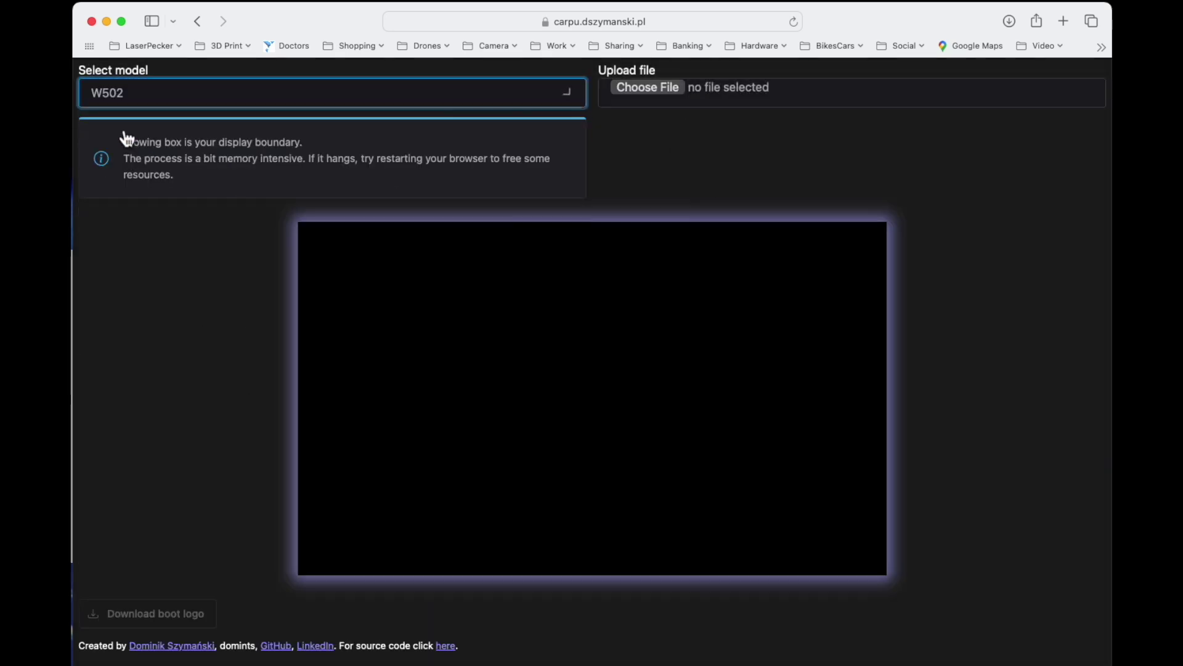
Load gs.gif into the logo preview, then replace it with gs.png.
left_click(655, 88)
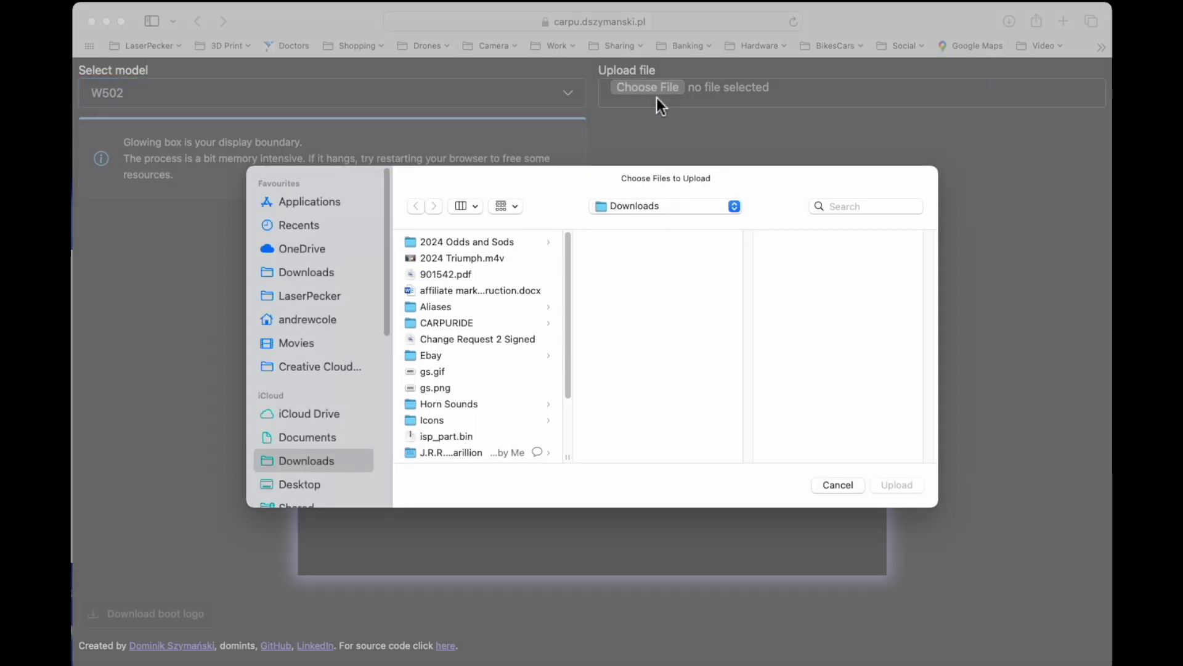
left_click(428, 372)
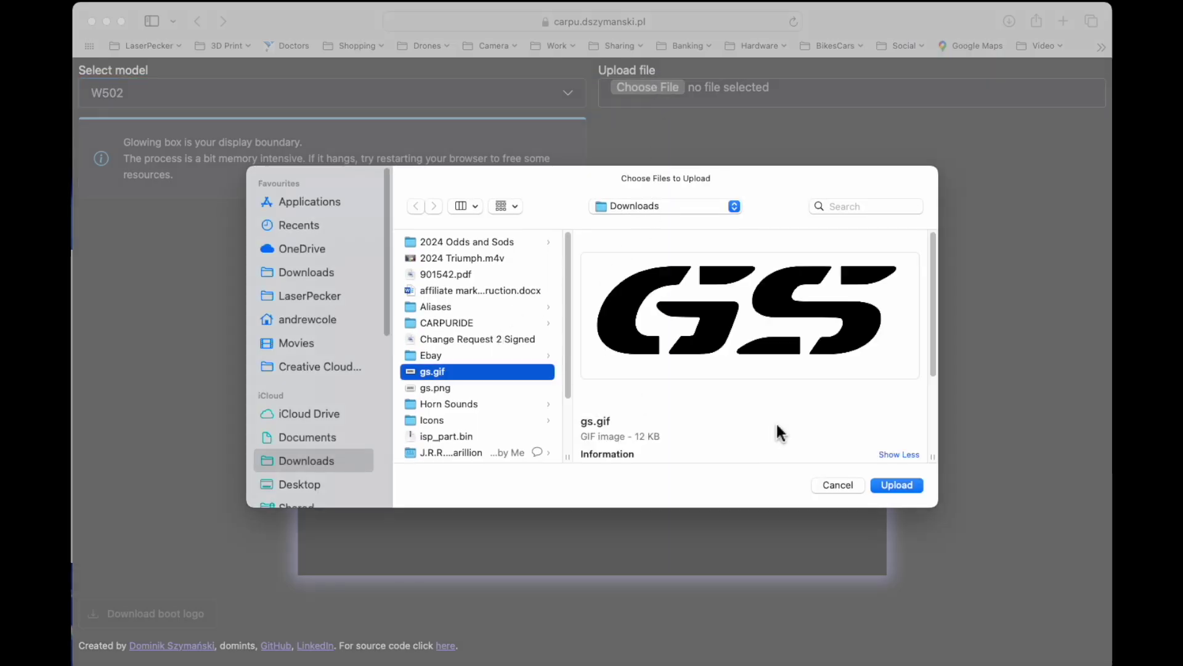
left_click(897, 486)
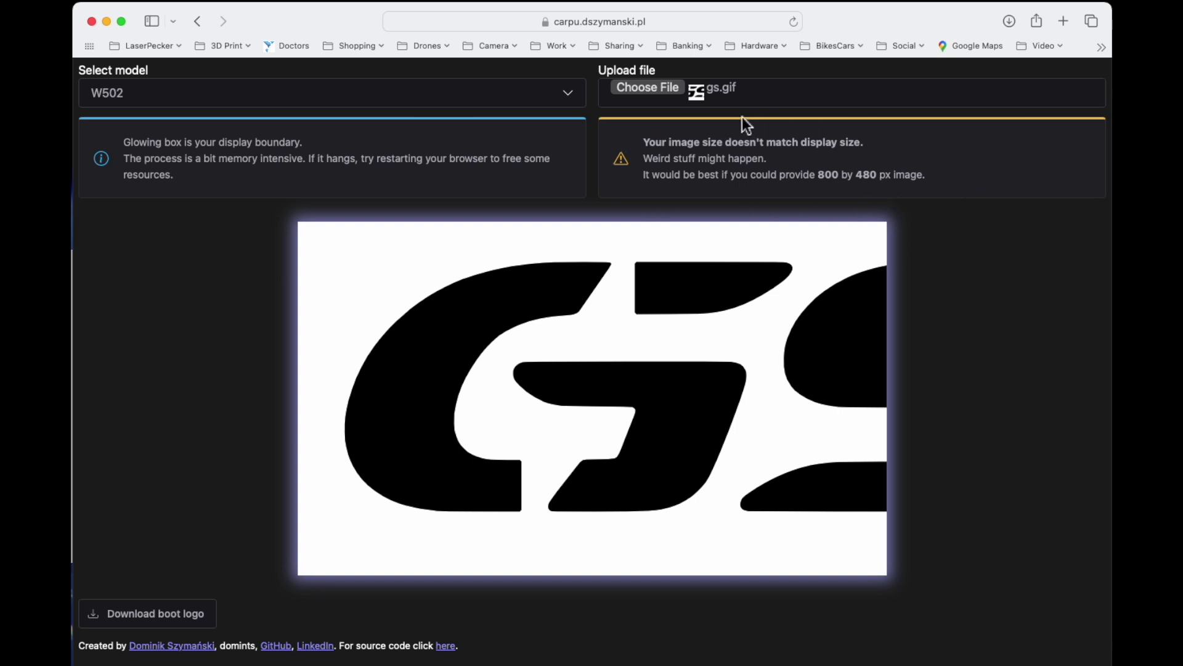
left_click(645, 88)
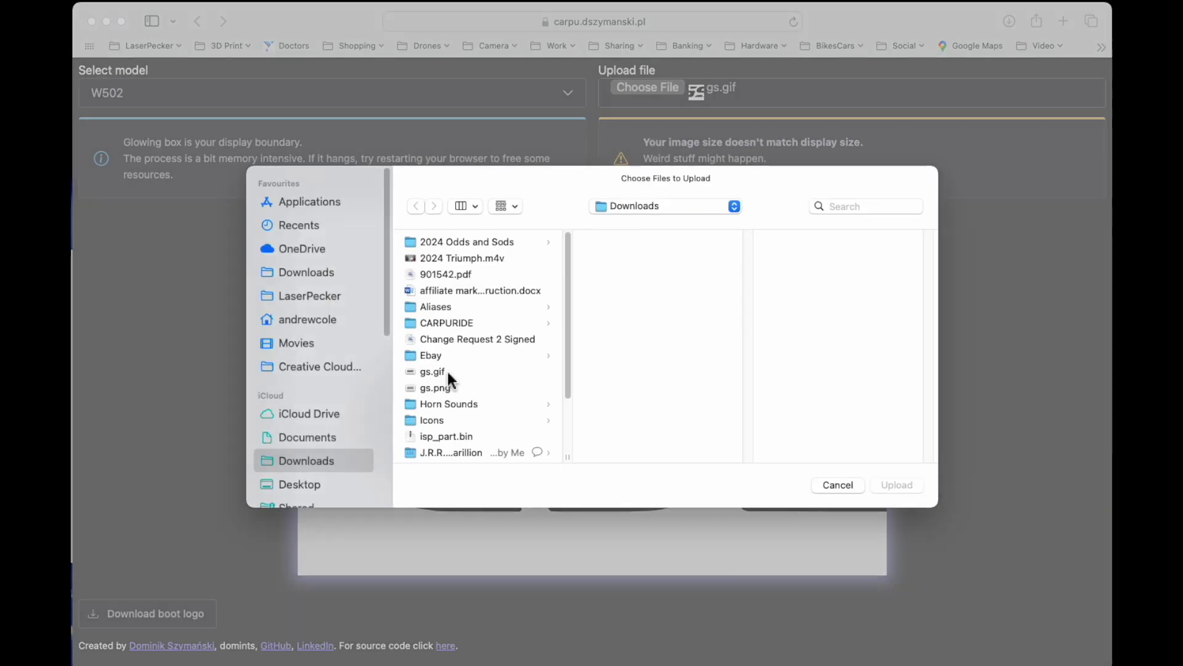
left_click(425, 388)
left_click(889, 485)
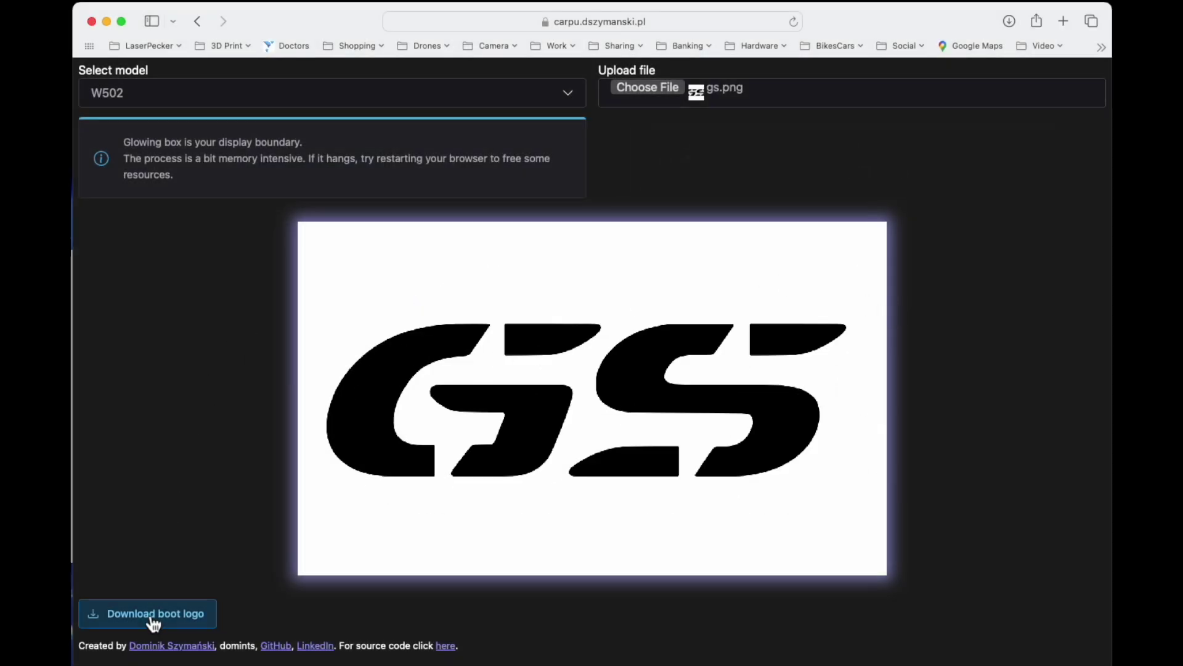
Download the generated boot logo as isp_part.bin.
left_click(153, 615)
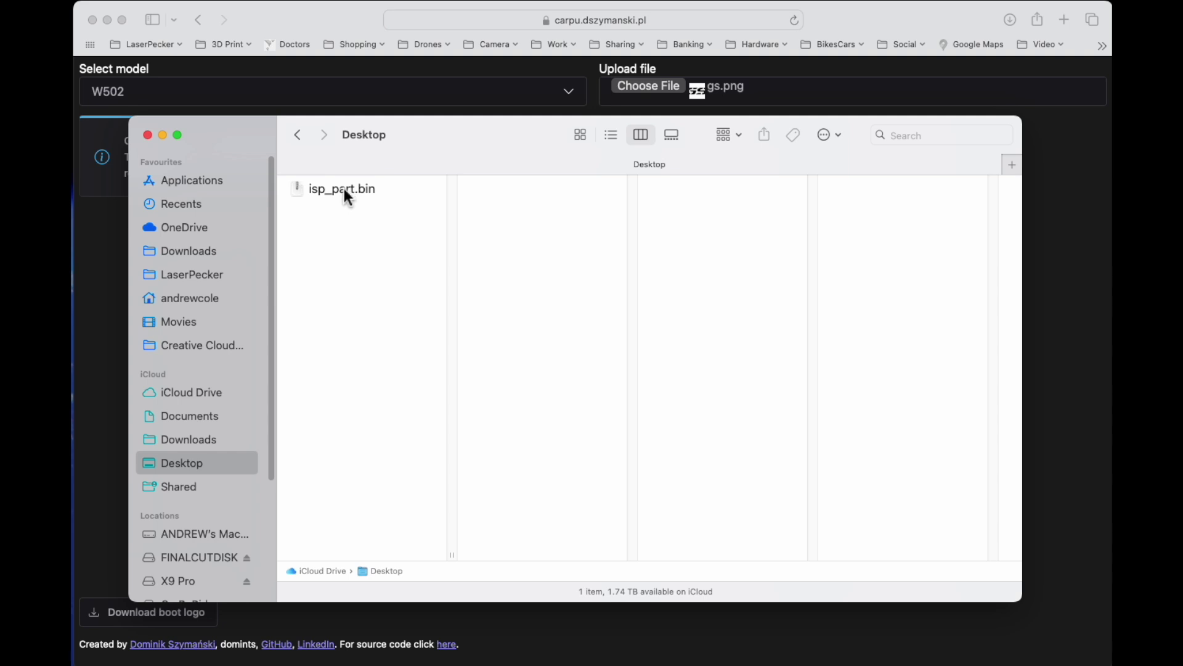
Drag isp_part.bin from the Desktop onto the CarPuRide drive in the sidebar.
left_click(344, 188)
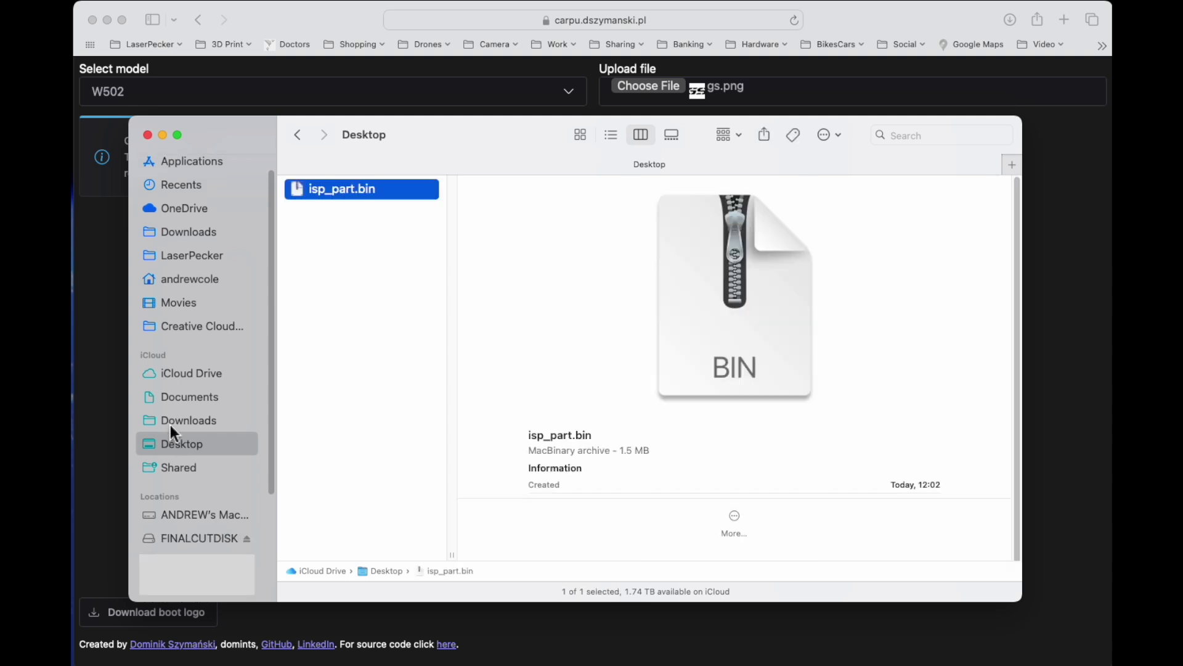
scroll(177, 420, "down", 3)
left_click_drag(365, 187, 210, 537)
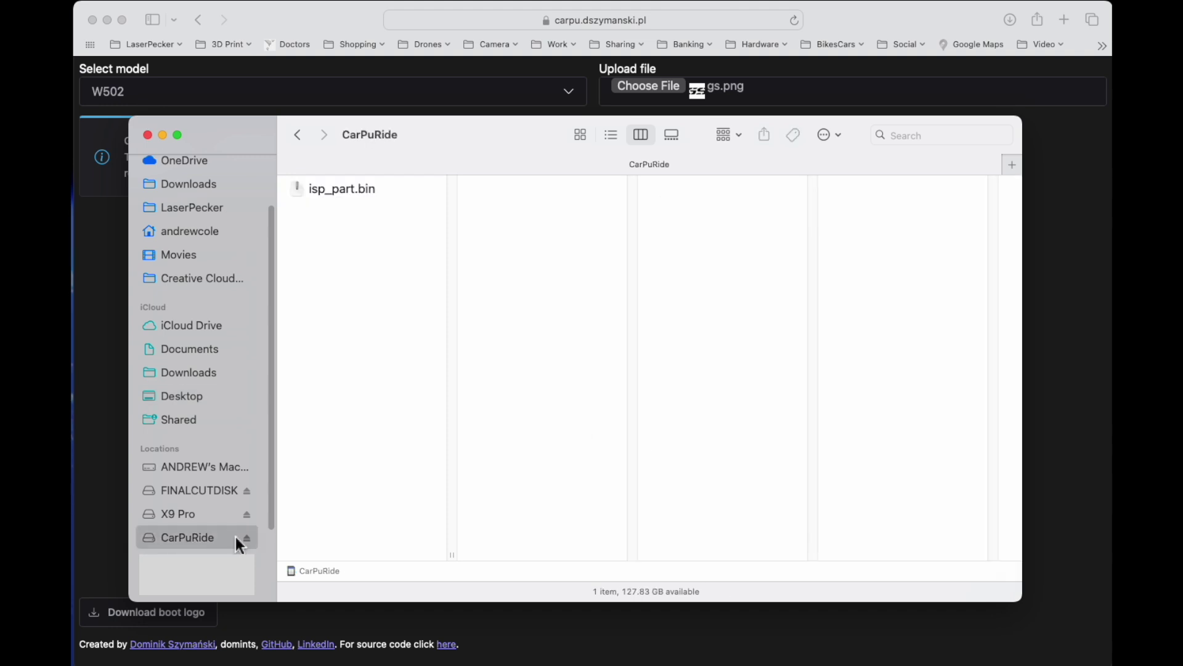